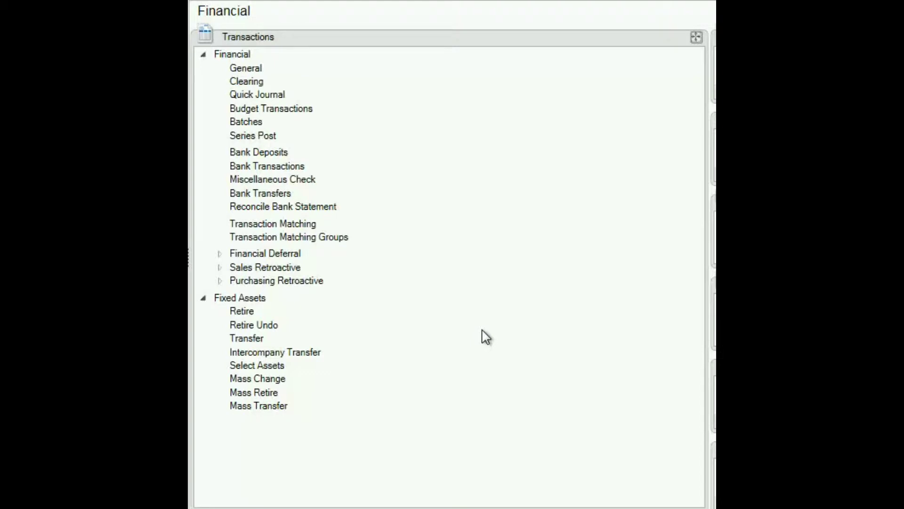
# Step: Create a new quick journal with ID TEST and confirm adding it
pyautogui.click(263, 95)
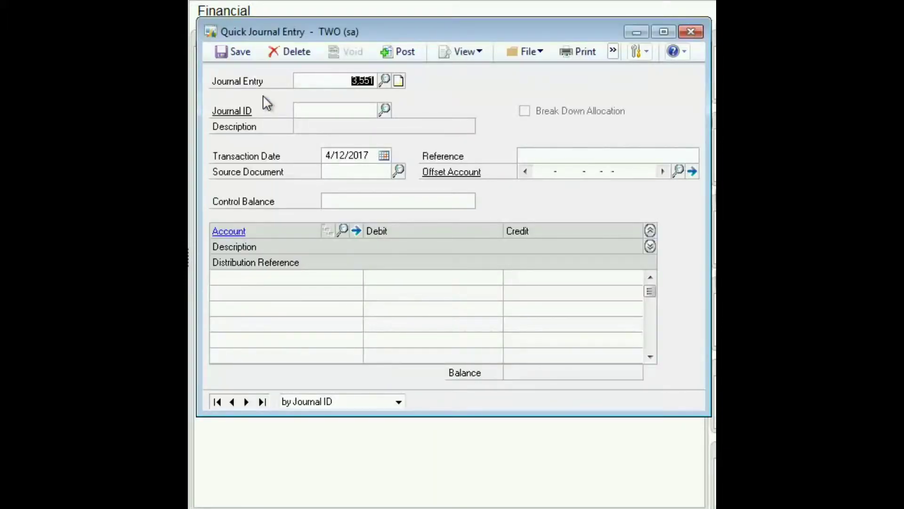
pyautogui.press('Tab')
pyautogui.write('TEST')
pyautogui.press('Tab')
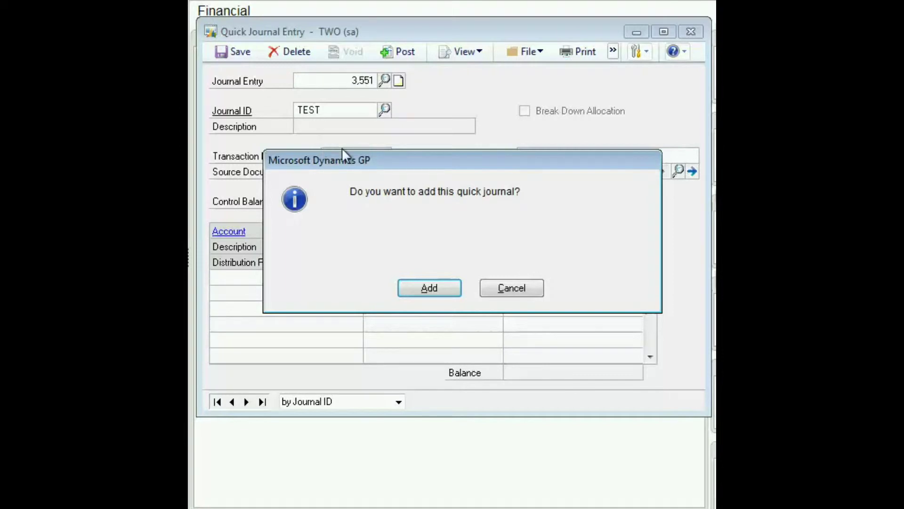
pyautogui.click(428, 288)
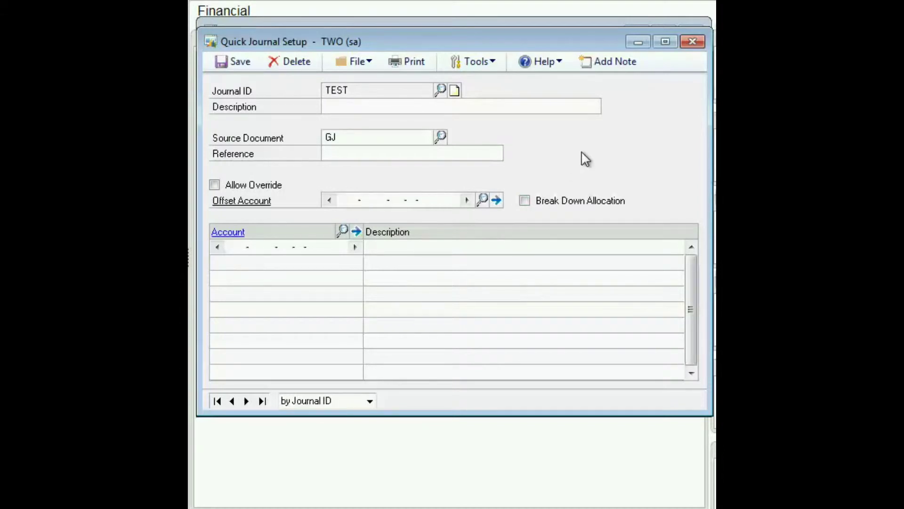
# Step: Enter 'Test' as both the description and the reference of journal TEST
pyautogui.write('Test')
pyautogui.press('Tab')
pyautogui.press('Tab')
pyautogui.write('Test')
pyautogui.press('Tab')
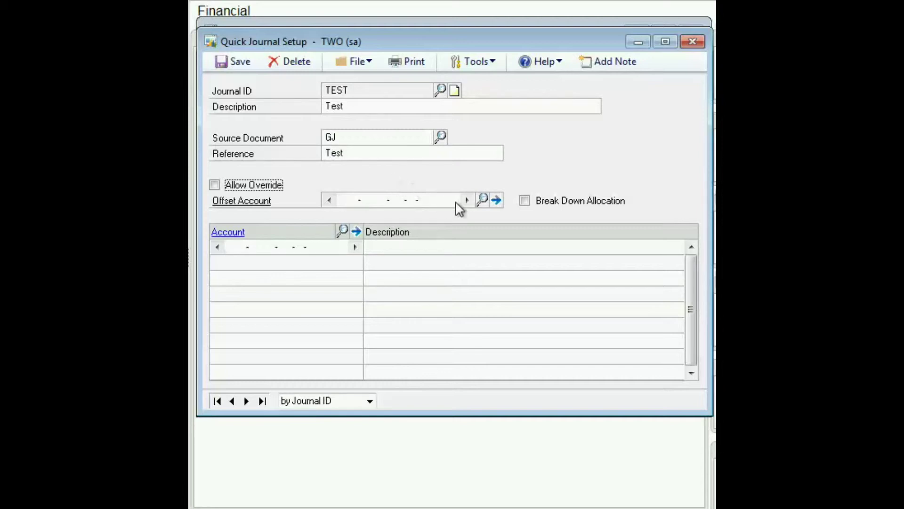
pyautogui.click(483, 200)
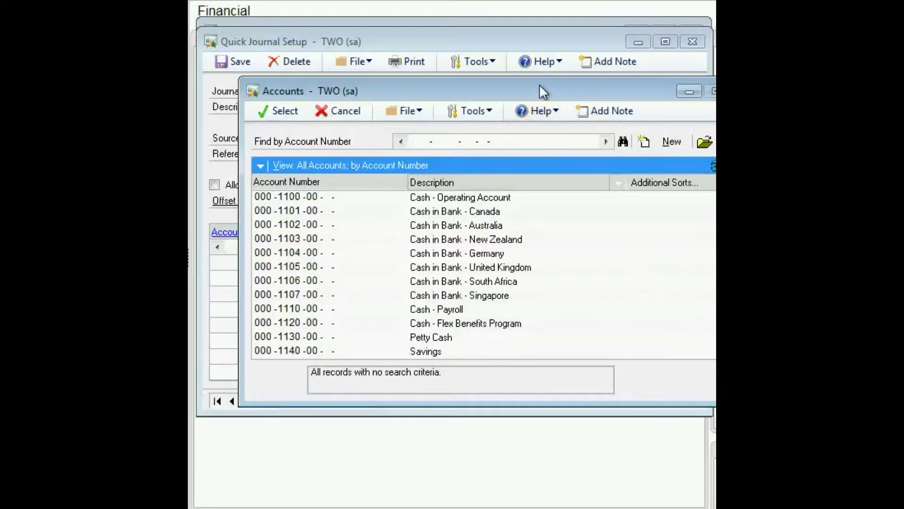
# Step: Choose Petty Cash 000-1130-00 as the offset account and begin the first distribution line
pyautogui.moveTo(539, 85); pyautogui.dragTo(487, 26)
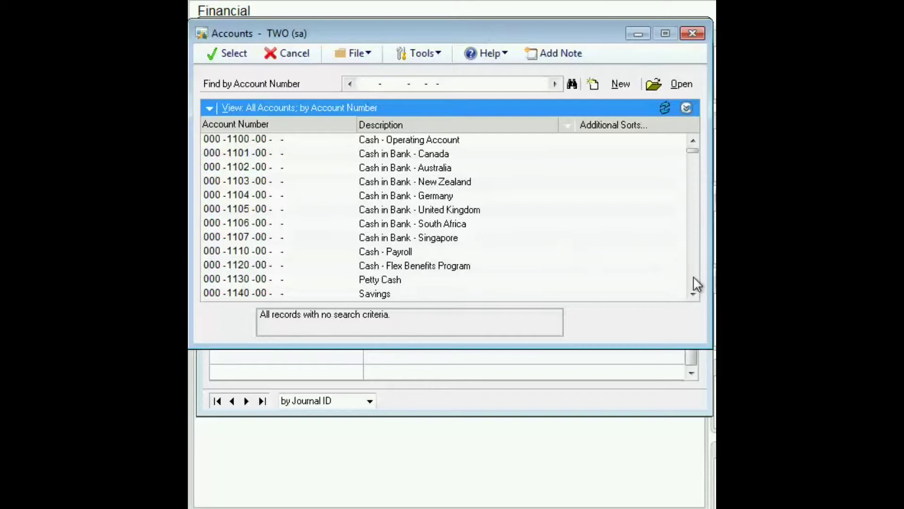
pyautogui.click(356, 279)
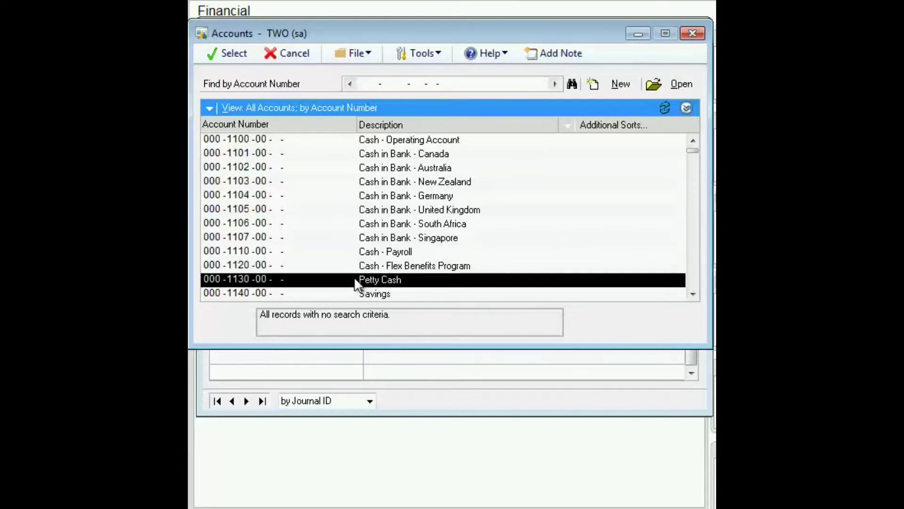
pyautogui.click(226, 54)
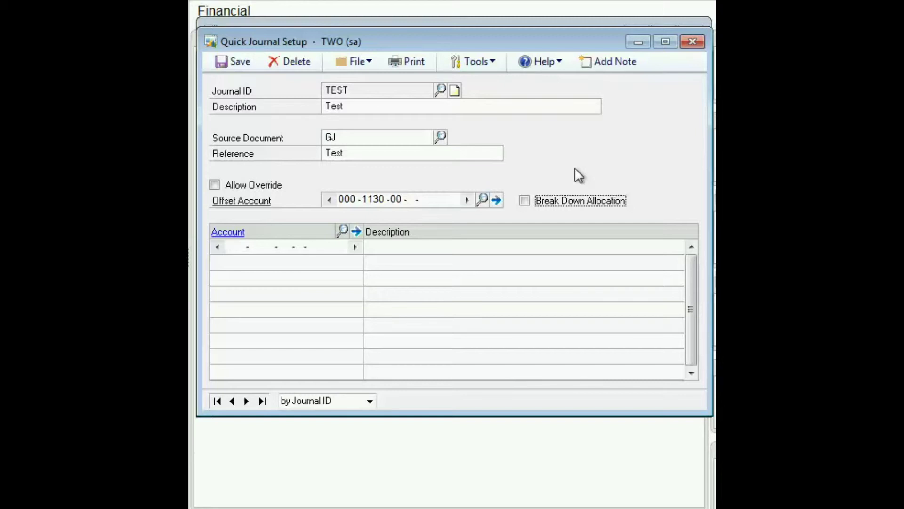
pyautogui.click(348, 230)
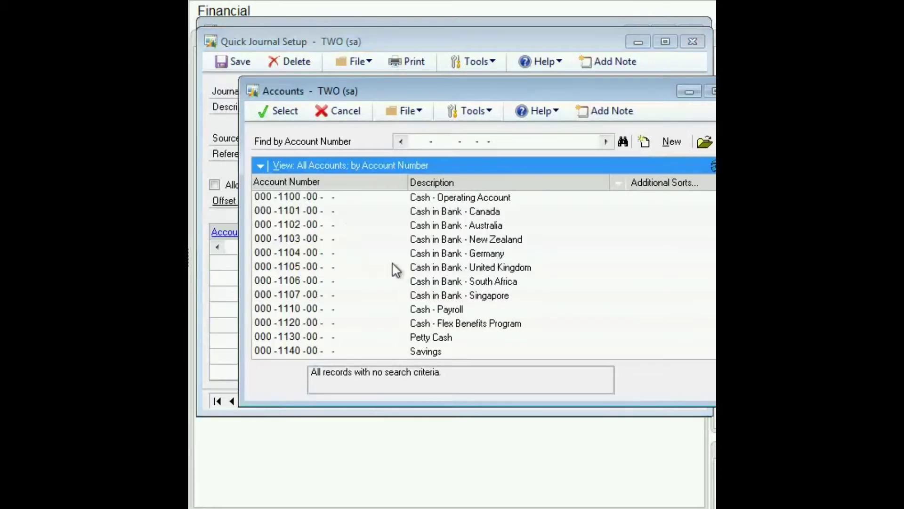
pyautogui.click(349, 109)
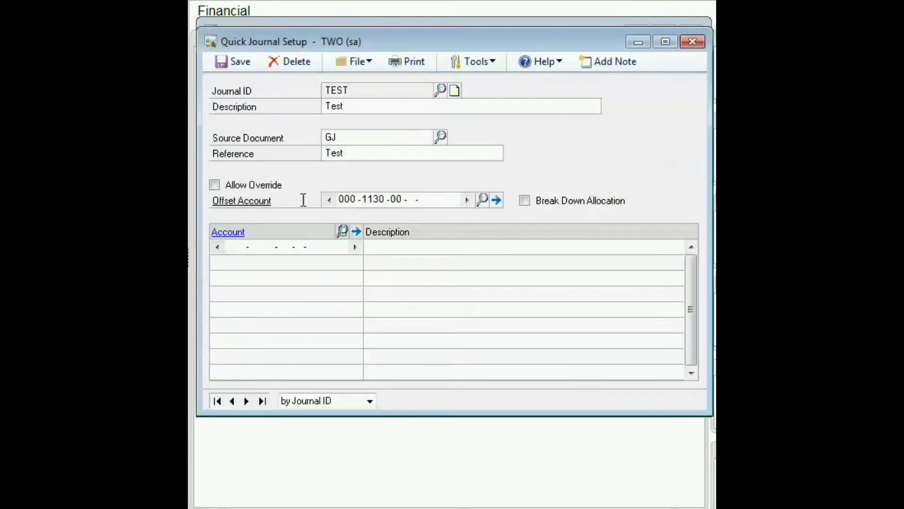
pyautogui.click(239, 247)
# Step: Enter distribution accounts 000-6770-00, 000-6780-00 and 000-6740-00, then save the journal setup
pyautogui.write('000 -6777')
pyautogui.press('BackSpace')
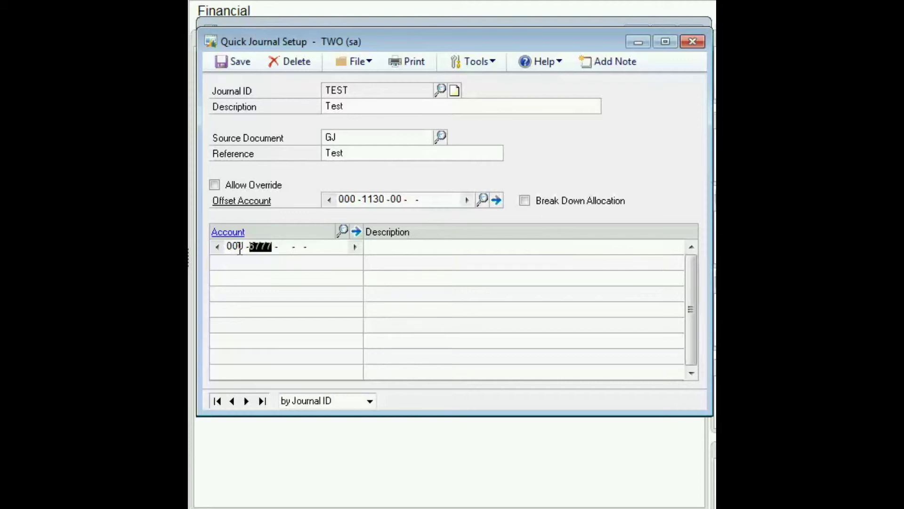
pyautogui.write('677000')
pyautogui.press('Tab')
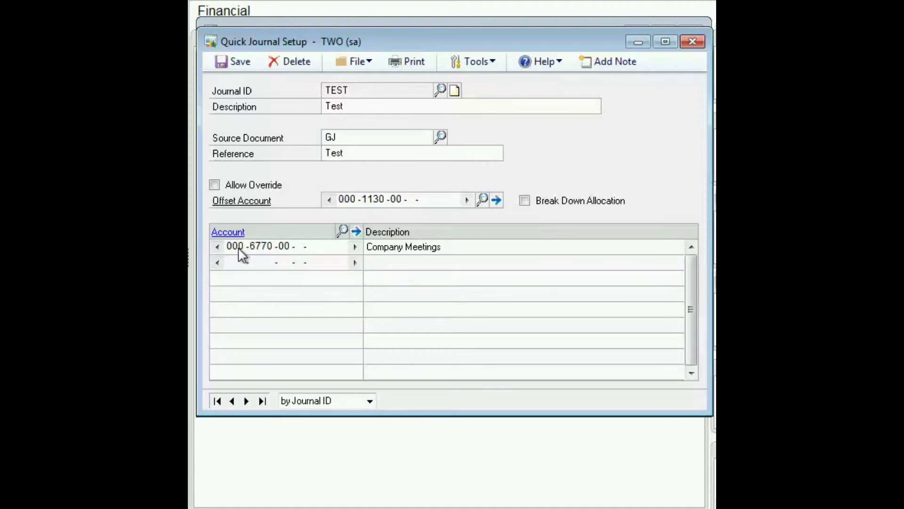
pyautogui.write('000 -6780 -00')
pyautogui.press('Tab')
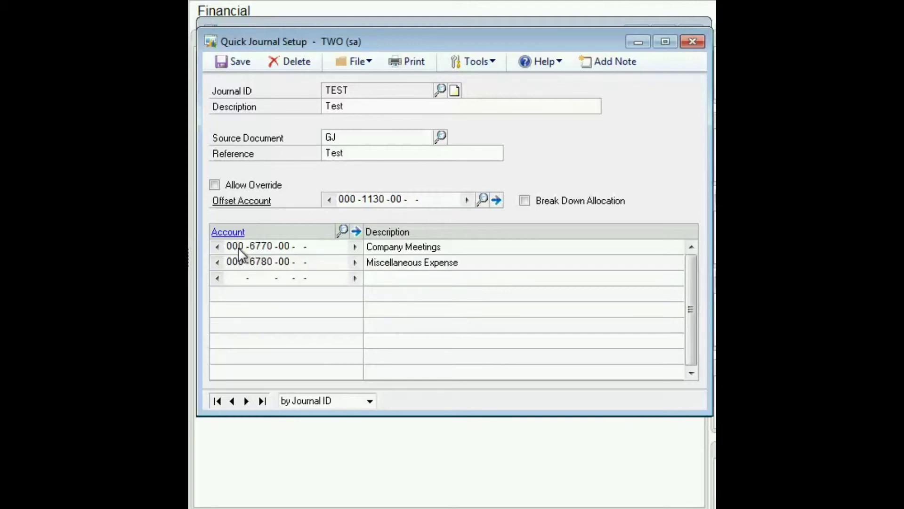
pyautogui.write('000 -6740 -00 -  -')
pyautogui.press('Tab')
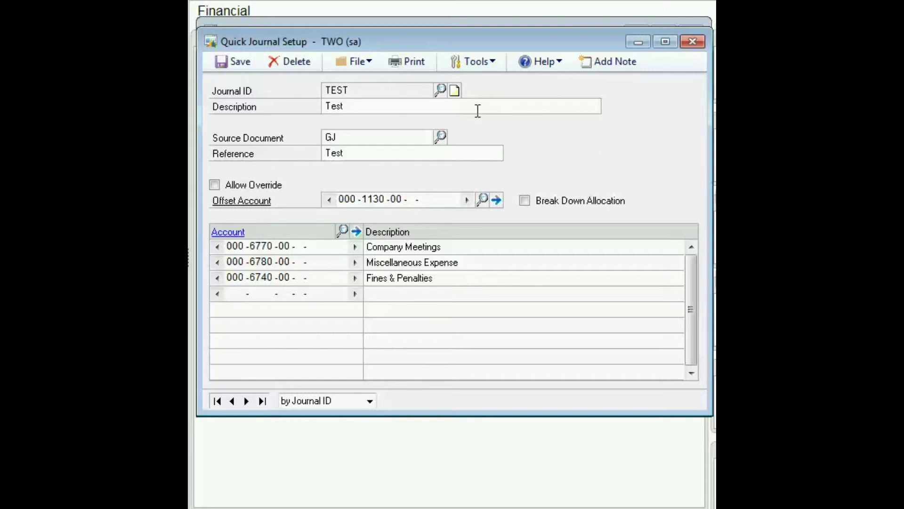
pyautogui.click(230, 62)
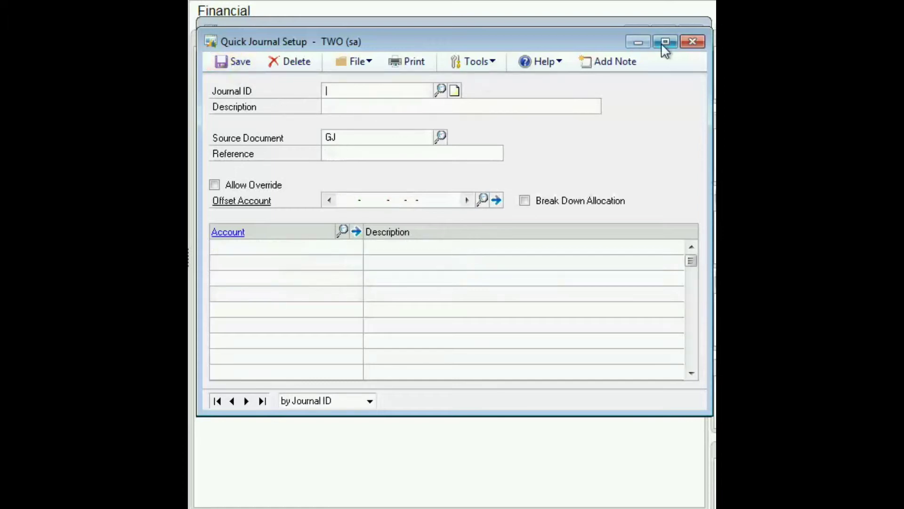
# Step: Close Quick Journal Setup and load journal TEST into Quick Journal Entry
pyautogui.click(690, 43)
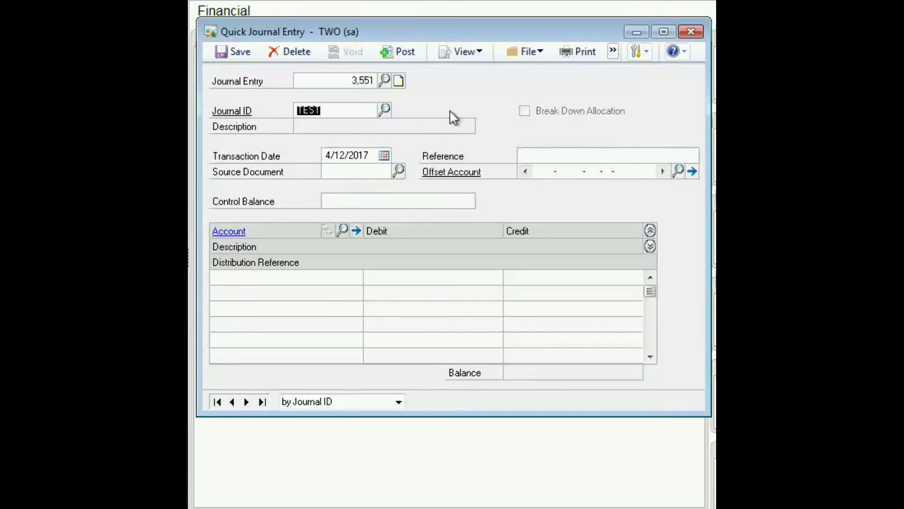
pyautogui.press('Tab')
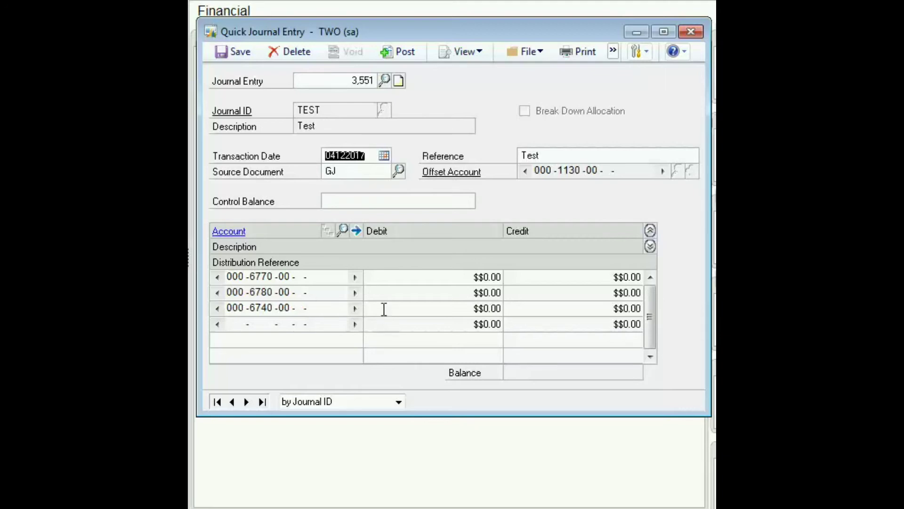
pyautogui.click(459, 277)
# Step: Enter debits of $100.00, $50.00 and $25.00 on the three lines, then post
pyautogui.write('10000')
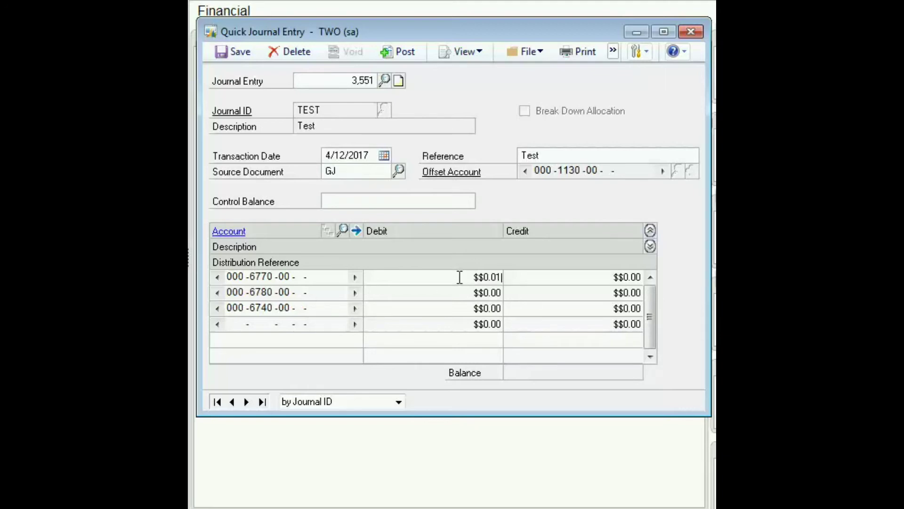
pyautogui.press('Tab')
pyautogui.press('Tab')
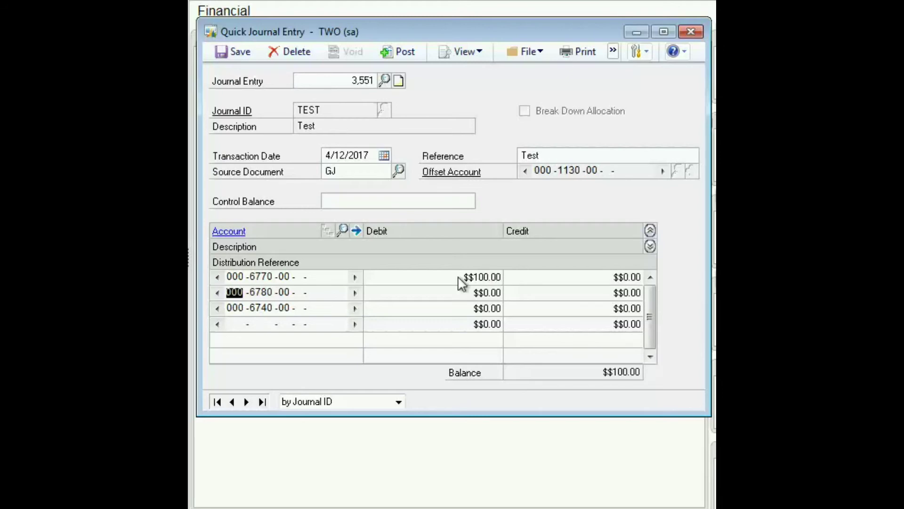
pyautogui.press('Right')
pyautogui.press('Right')
pyautogui.press('Right')
pyautogui.press('Right')
pyautogui.press('Right')
pyautogui.press('Tab')
pyautogui.write('5000')
pyautogui.press('Tab')
pyautogui.press('Tab')
pyautogui.press('Right')
pyautogui.press('Right')
pyautogui.press('Right')
pyautogui.press('Right')
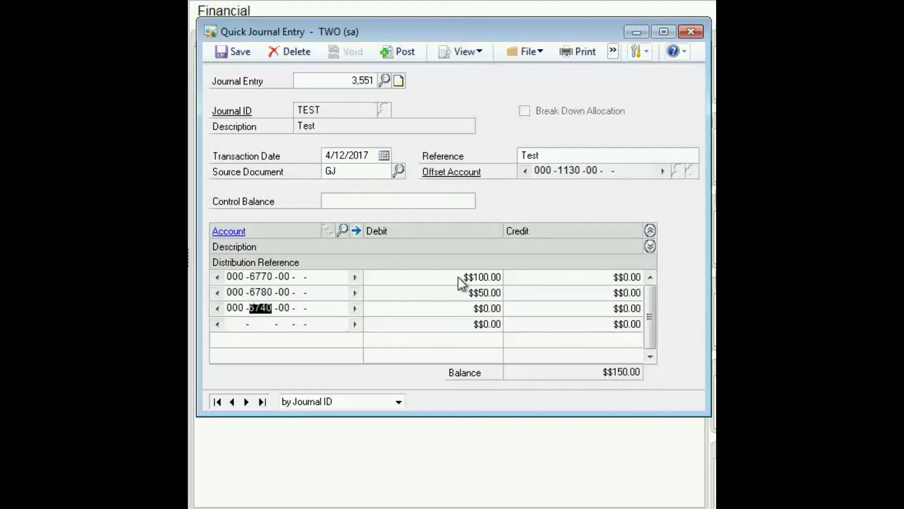
pyautogui.press('Tab')
pyautogui.write('2500')
pyautogui.press('Tab')
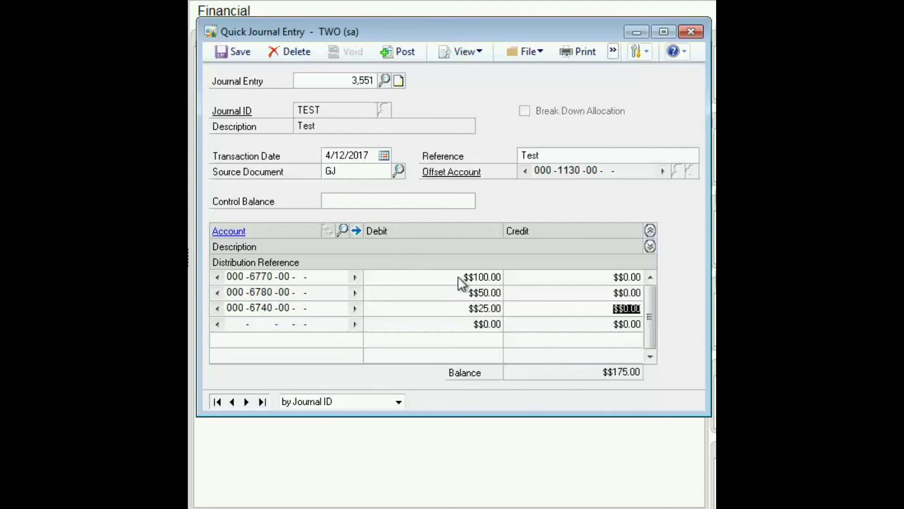
pyautogui.press('Tab')
pyautogui.click(395, 52)
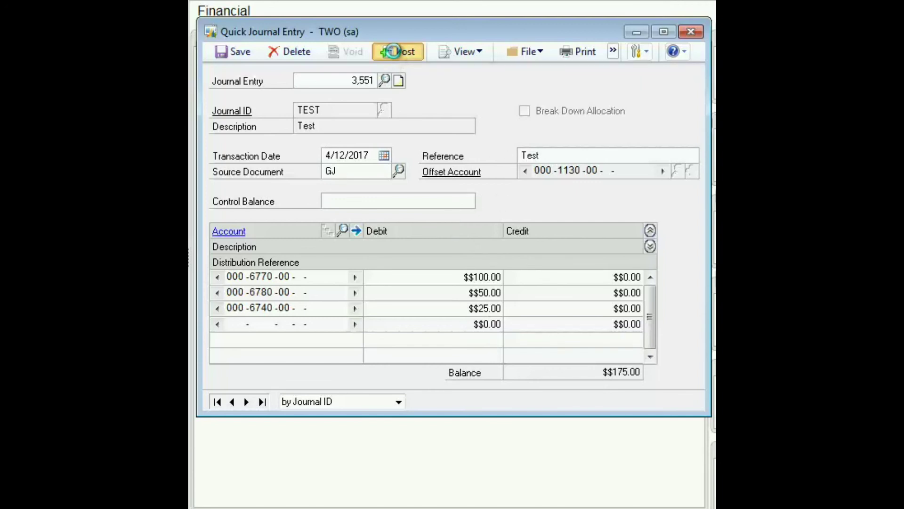
# Step: Close the Quick Journal Entry window to bring up the posting journal Print dialog
pyautogui.click(690, 31)
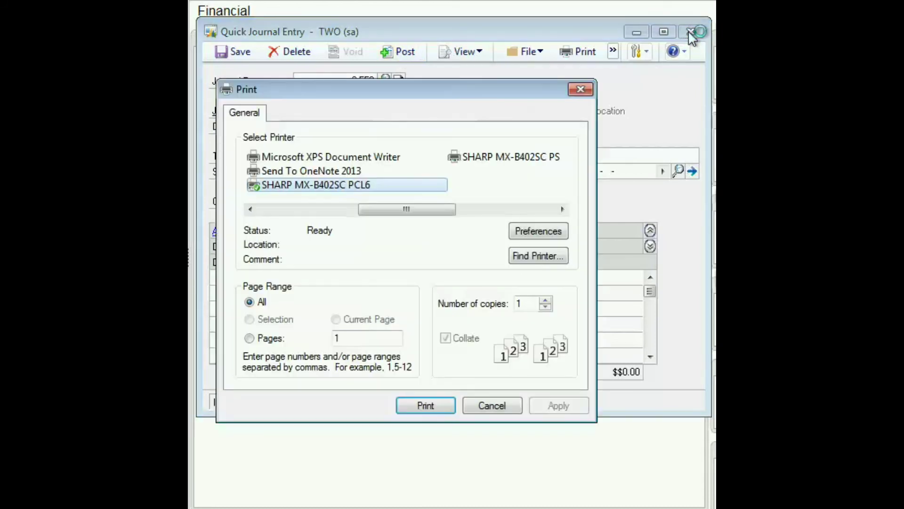